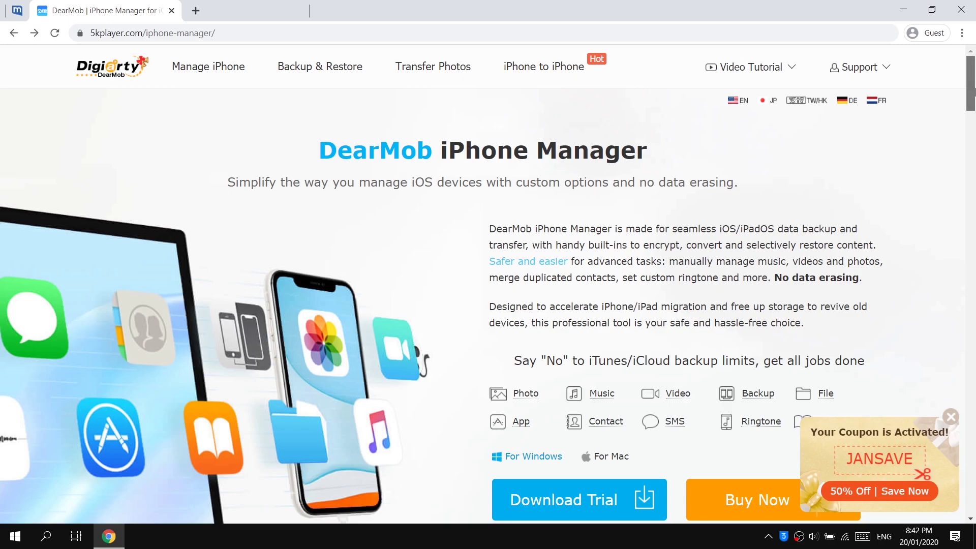
# Download the DearMob iPhone Manager Windows trial installer, dearmob-iphone-manager.exe (50.0 MB).
pyautogui.scroll(-2, 973, 92)
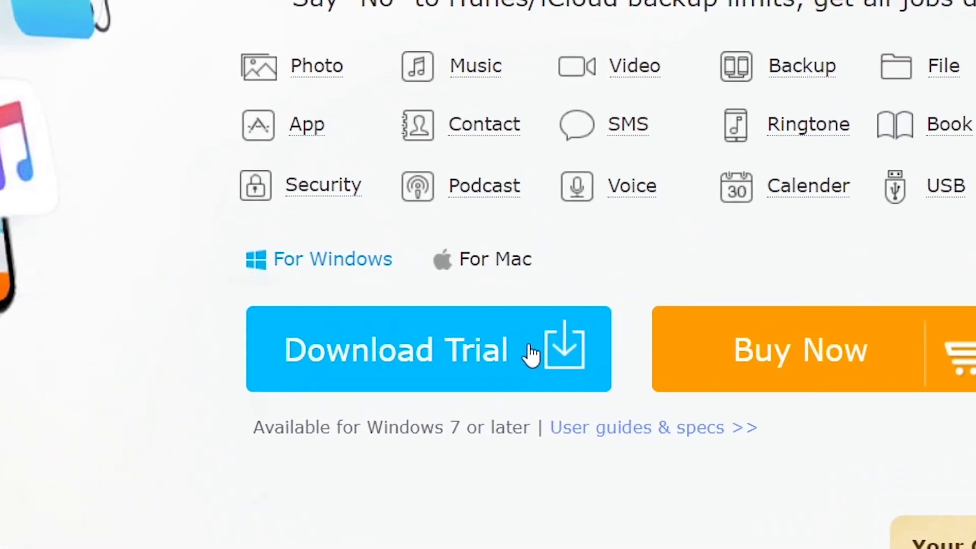
pyautogui.click(531, 355)
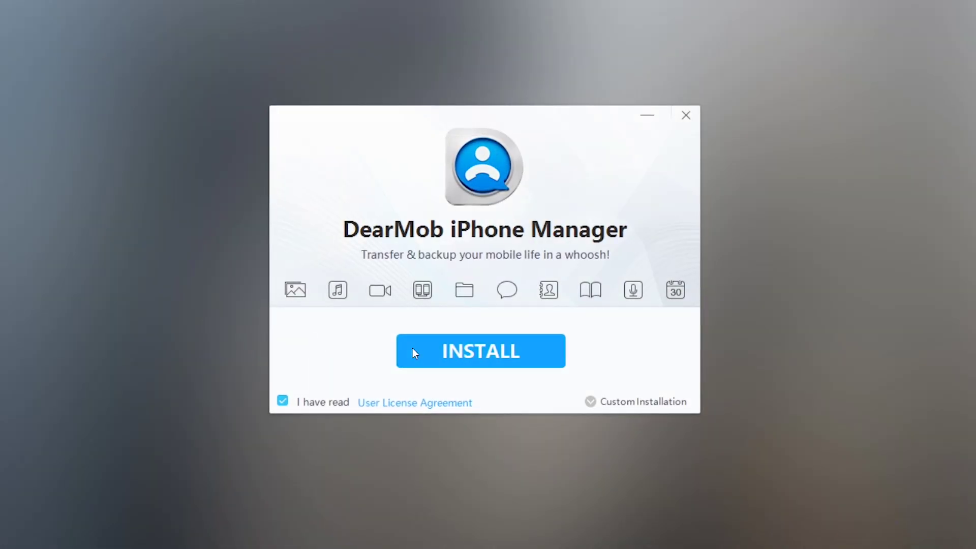
# Install and launch DearMob iPhone Manager, then go to Photo Transfer.
pyautogui.click(413, 349)
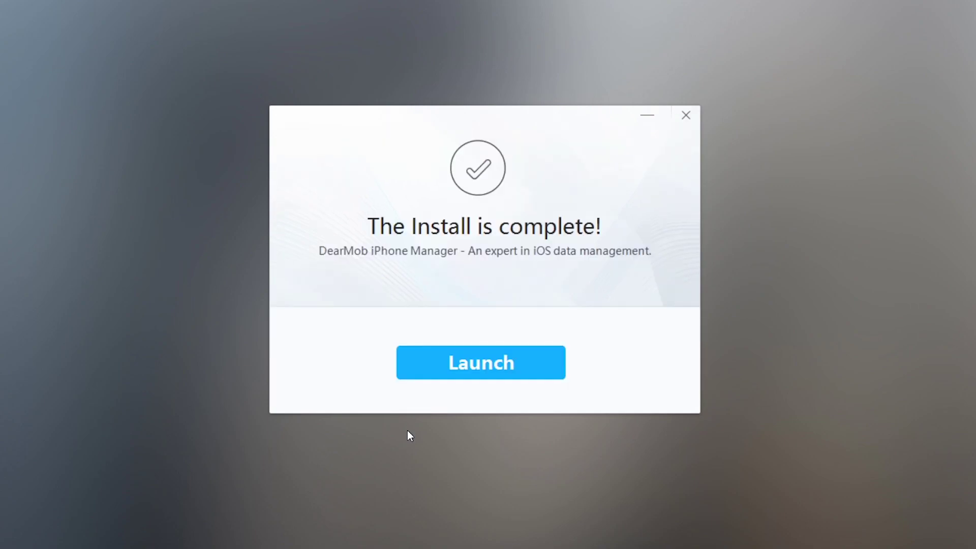
pyautogui.click(418, 370)
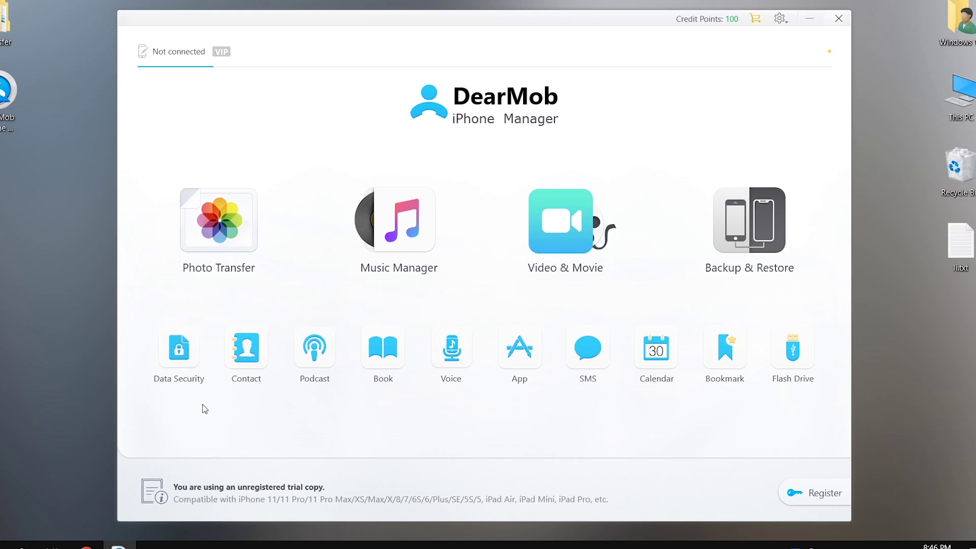
pyautogui.click(213, 239)
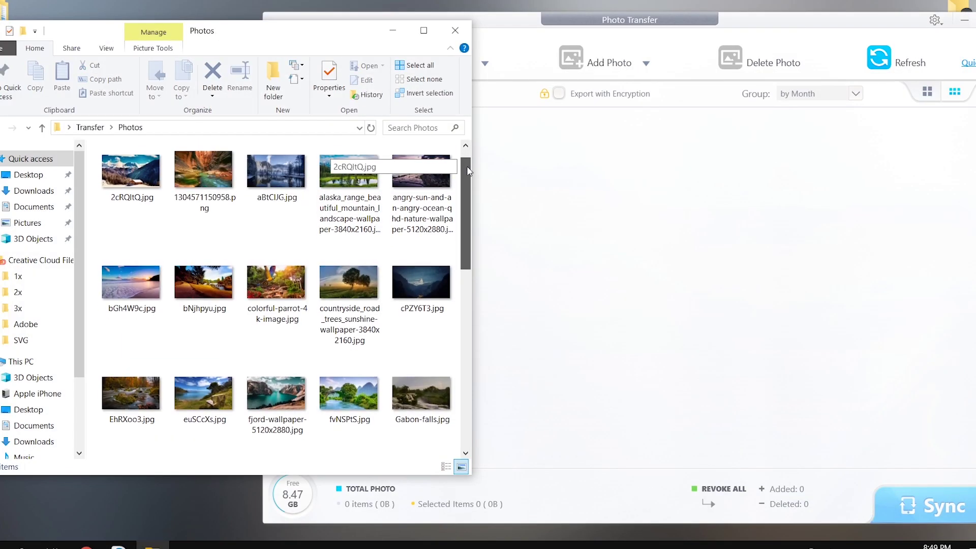
# Create a new empty album named 'Photos' on the iPhone in Photo Transfer.
pyautogui.moveTo(468, 171)
pyautogui.mouseDown()
pyautogui.moveTo(460, 251)
pyautogui.moveTo(459, 159)
pyautogui.mouseUp()
pyautogui.click(476, 222)
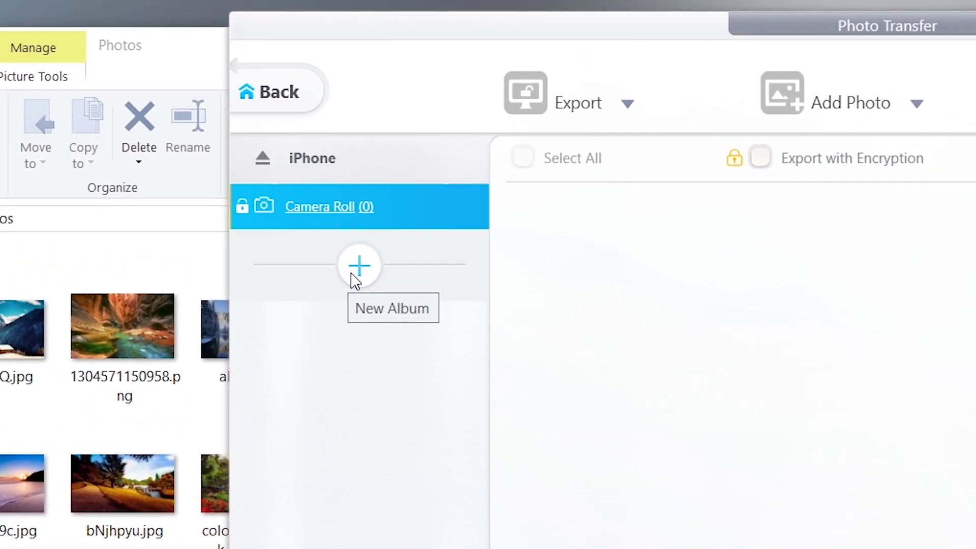
pyautogui.click(355, 257)
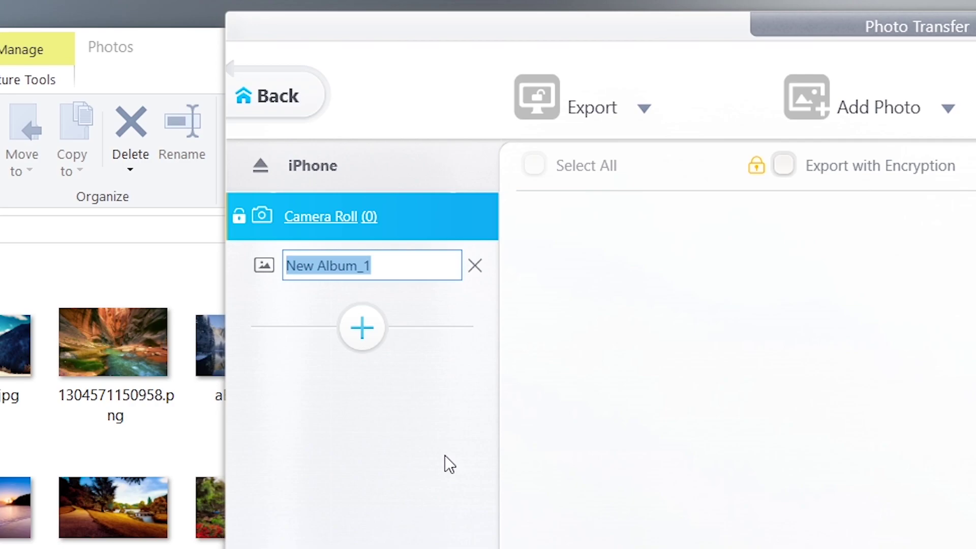
pyautogui.write('Photos')
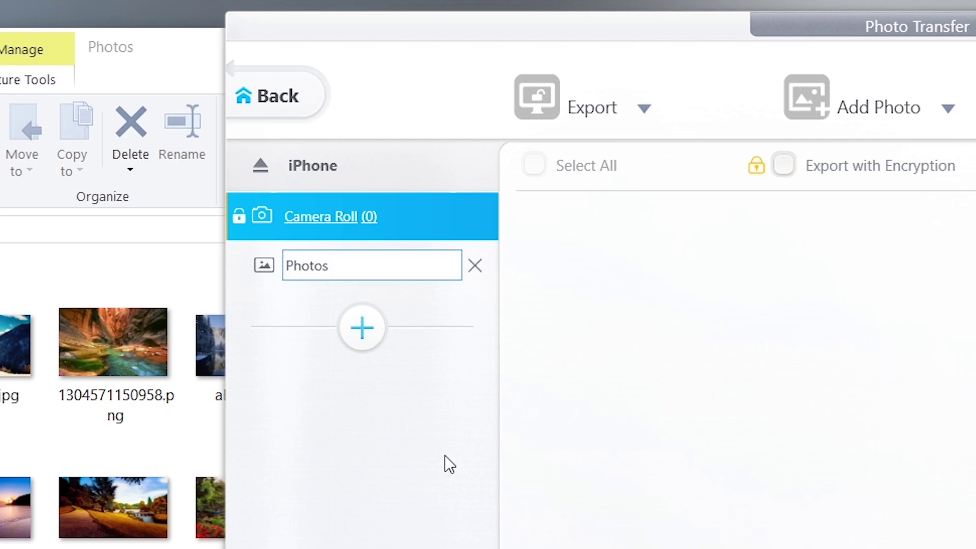
pyautogui.press('Return')
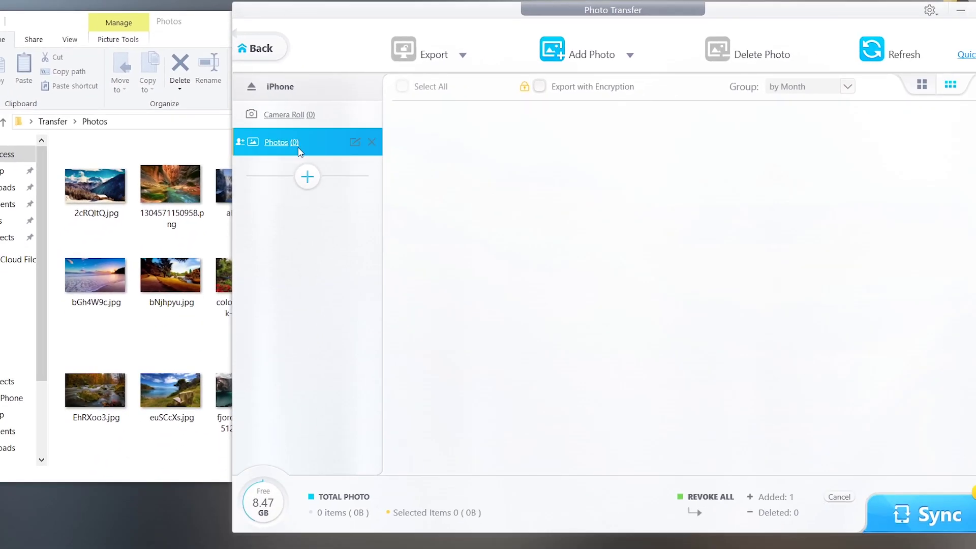
pyautogui.click(185, 36)
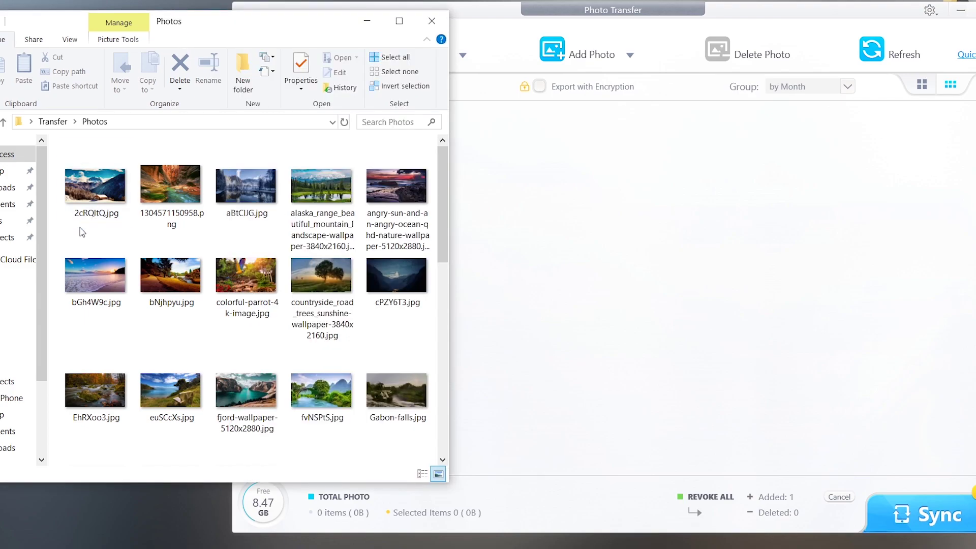
# Add all 36 pictures from the PC's Photos folder to the album and sync them.
pyautogui.moveTo(56, 189); pyautogui.dragTo(418, 506)
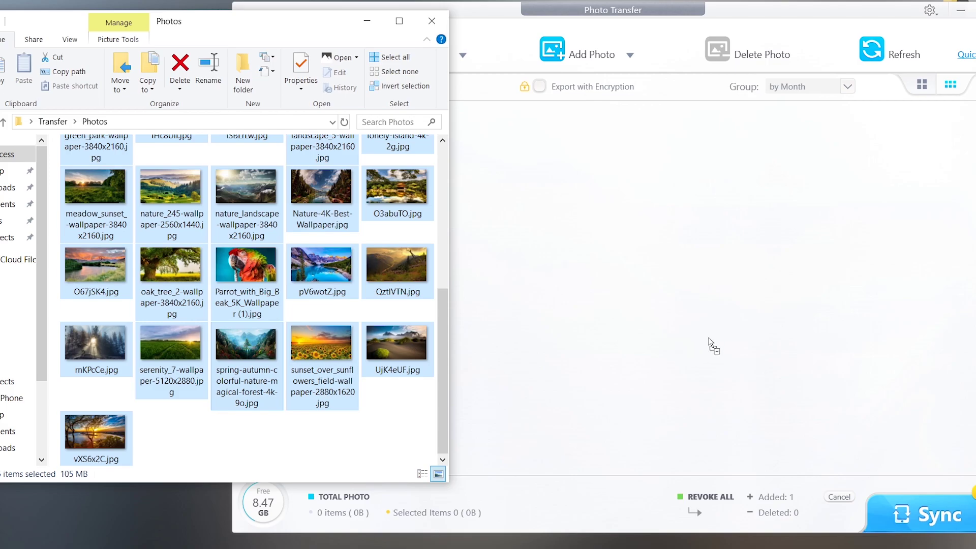
pyautogui.moveTo(710, 339); pyautogui.dragTo(708, 341)
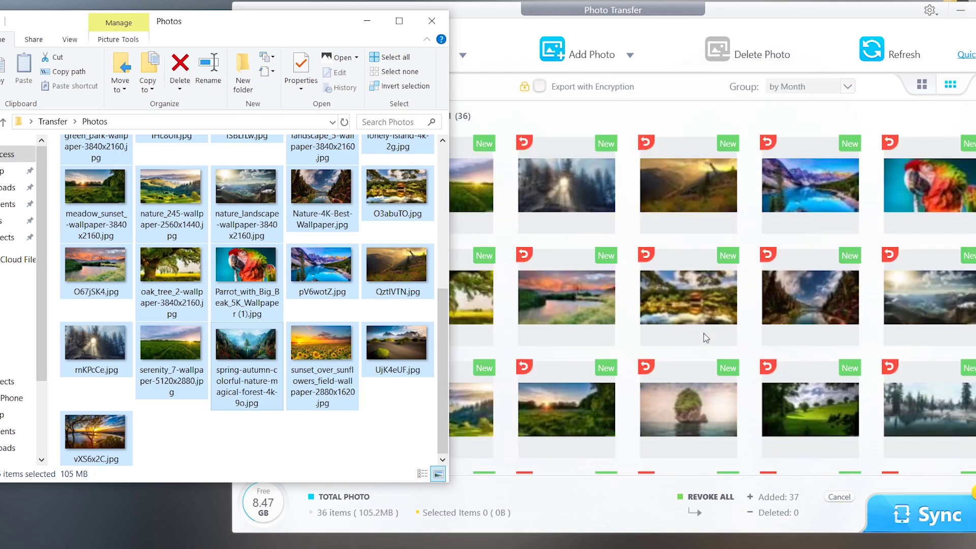
pyautogui.click(703, 333)
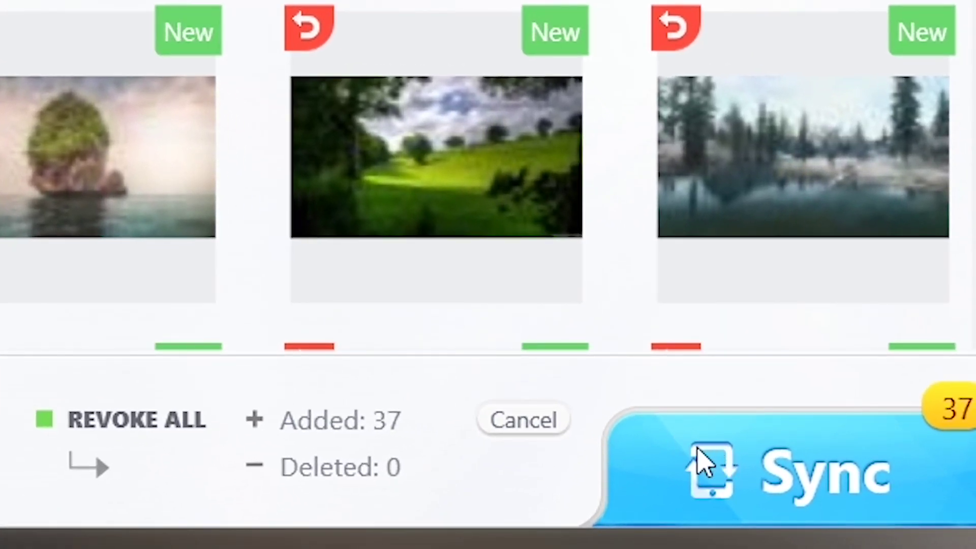
pyautogui.click(764, 454)
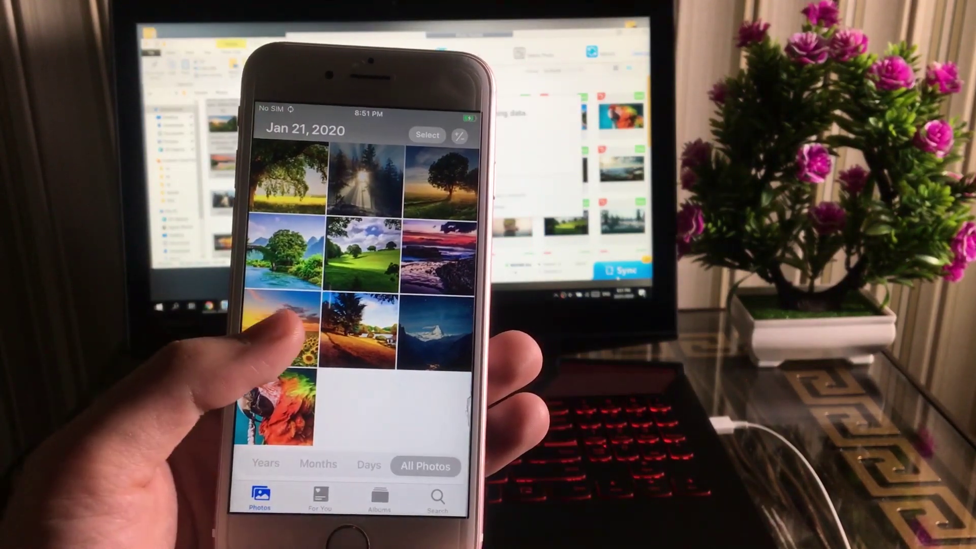
pyautogui.click(310, 335)
pyautogui.doubleClick(274, 300)
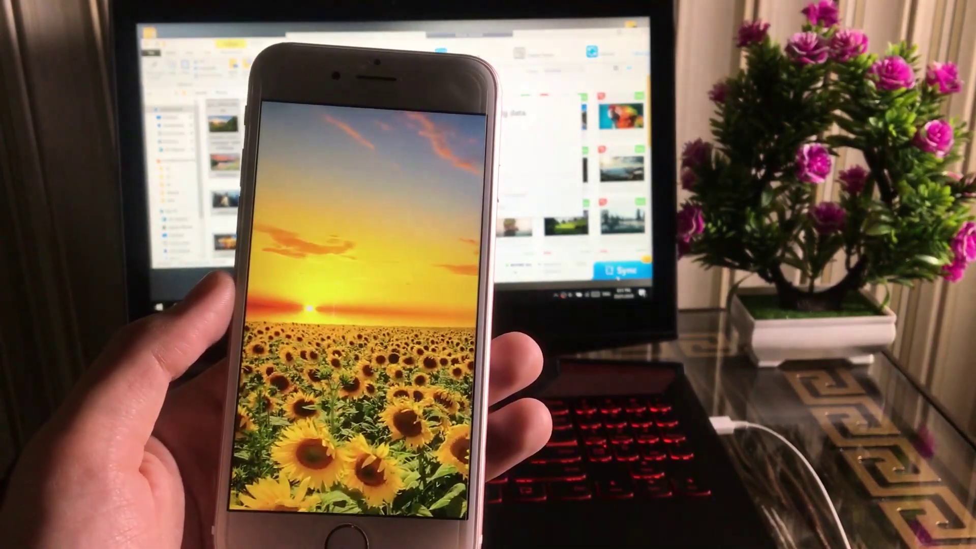
pyautogui.moveTo(305, 229); pyautogui.dragTo(305, 406)
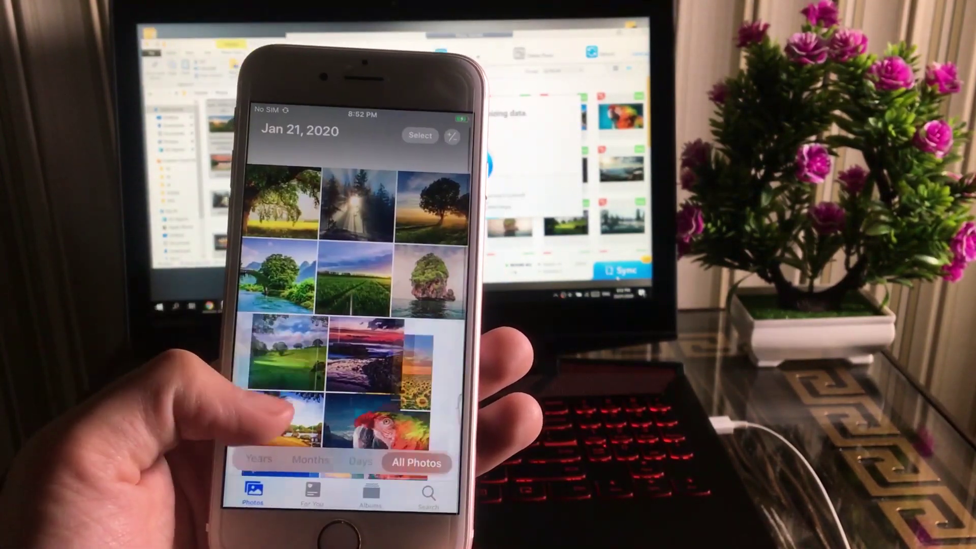
pyautogui.scroll(-5, 366, 280)
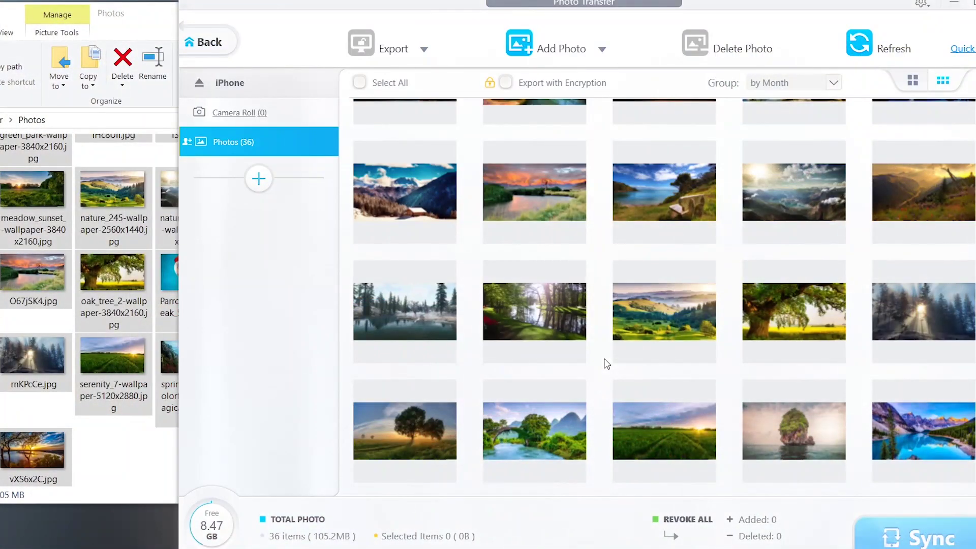
pyautogui.scroll(-2, 607, 365)
pyautogui.scroll(5, 608, 365)
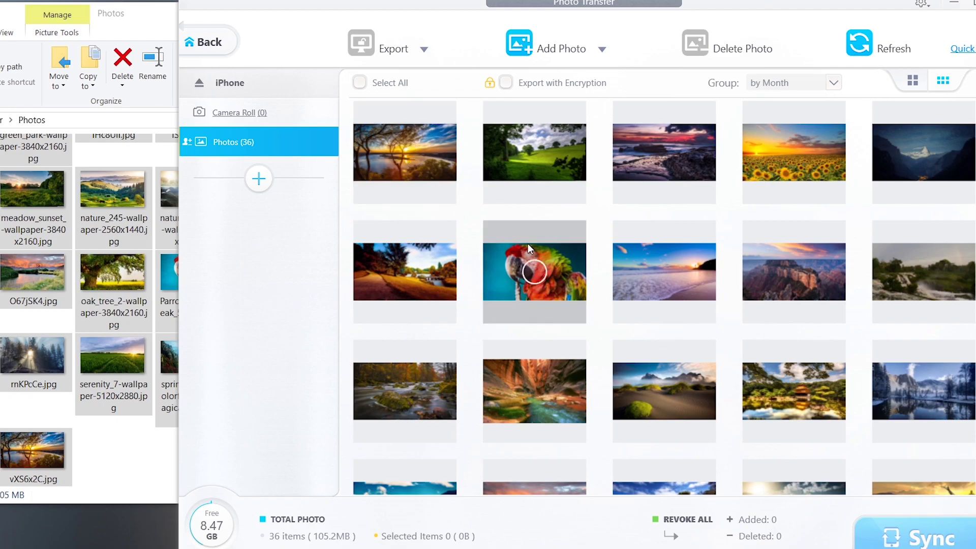
# Select all 36 photos in the Photos album and export them to the PC.
pyautogui.scroll(1, 437, 163)
pyautogui.click(405, 192)
pyautogui.click(513, 190)
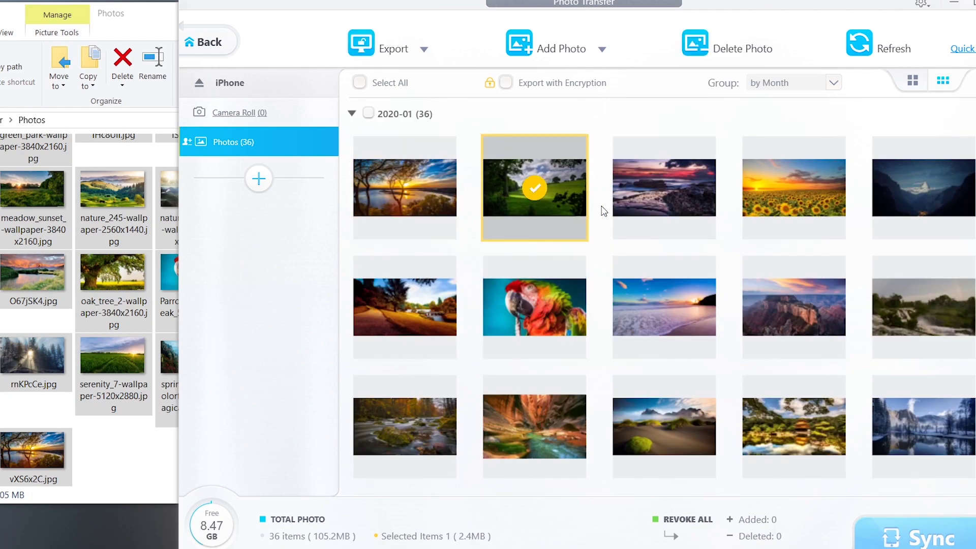
pyautogui.click(643, 214)
pyautogui.click(368, 113)
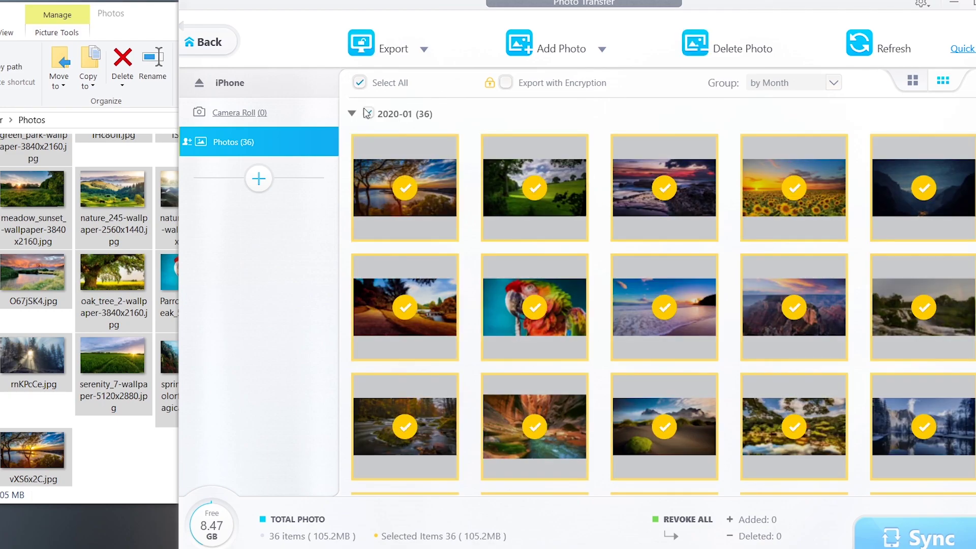
pyautogui.click(395, 57)
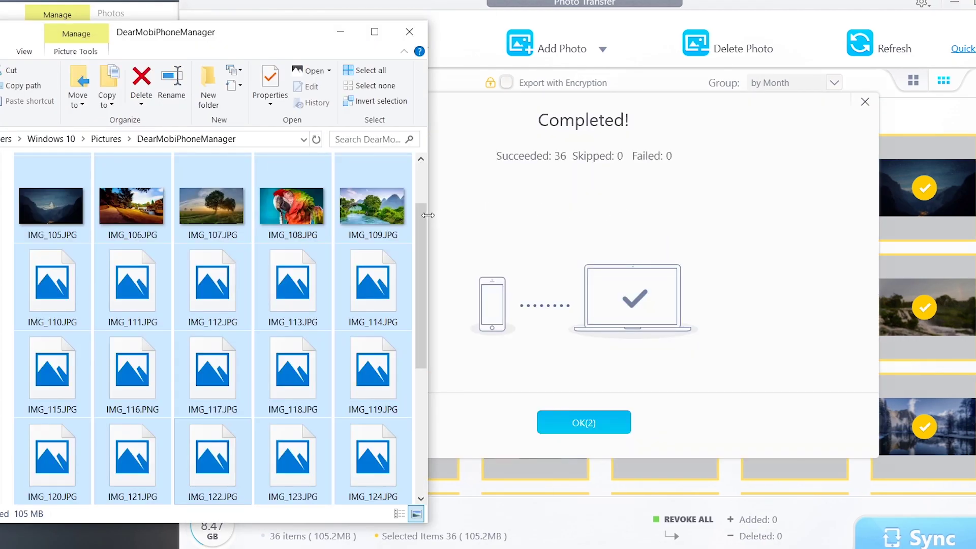
# Check the exported files, such as IMG_104, in the DearMobiPhoneManager folder.
pyautogui.scroll(-2, 274, 214)
pyautogui.moveTo(438, 278); pyautogui.dragTo(431, 181)
pyautogui.rightClick(386, 176)
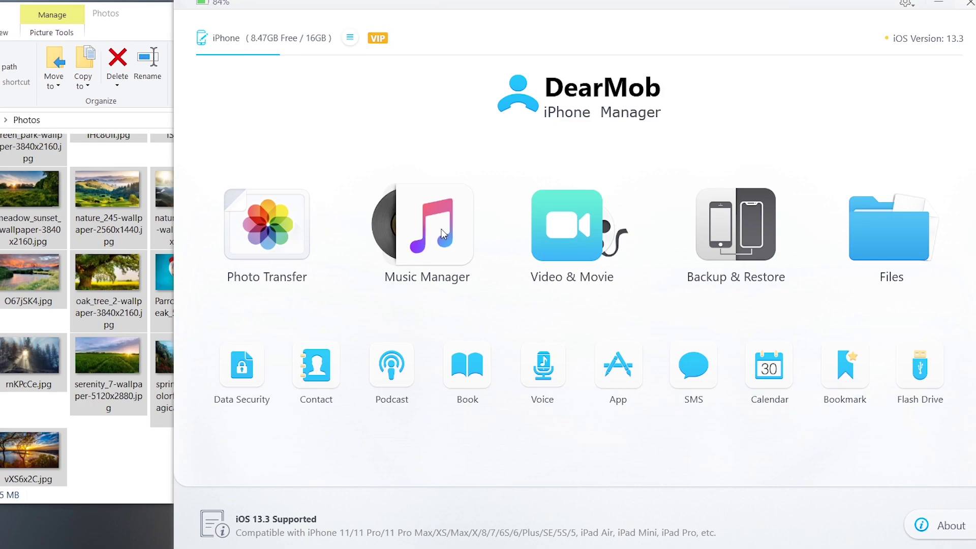
# Import the 11 mp3 songs from the Transfer Music folder into Music Manager and sync them.
pyautogui.click(442, 233)
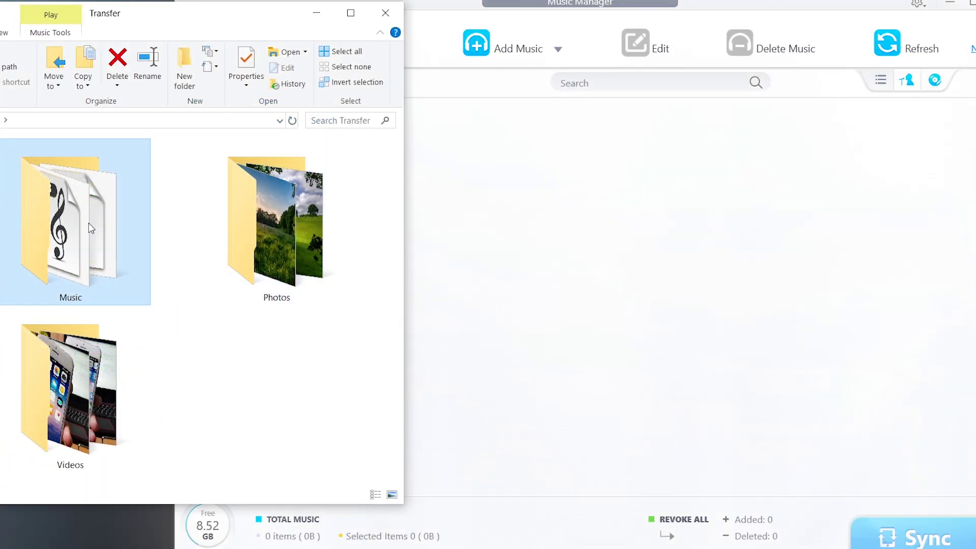
pyautogui.doubleClick(82, 213)
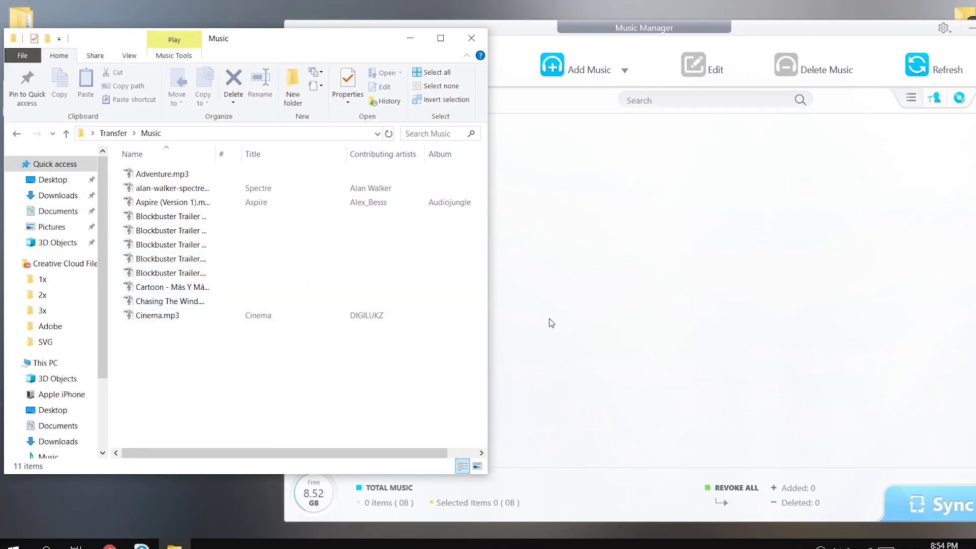
pyautogui.moveTo(136, 344); pyautogui.dragTo(178, 167)
pyautogui.moveTo(441, 222); pyautogui.dragTo(554, 248)
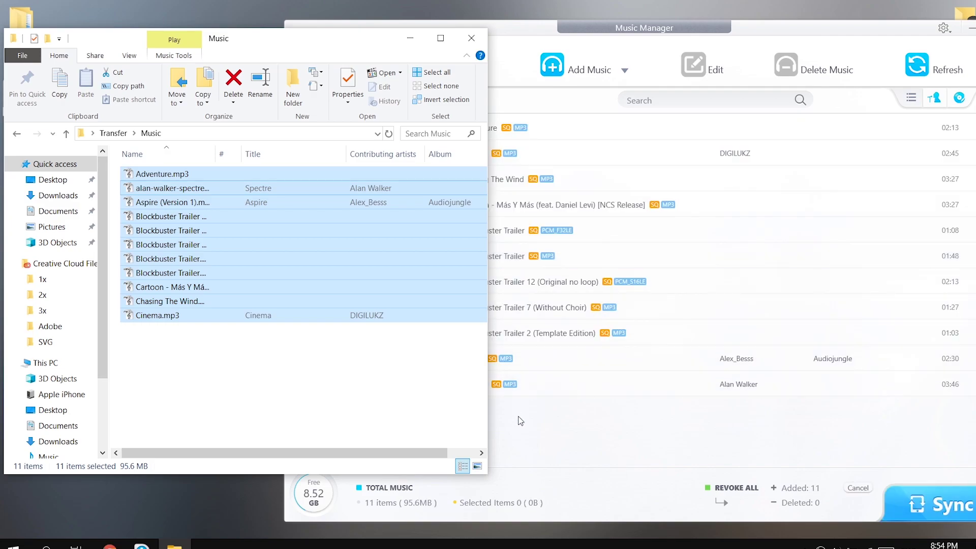
pyautogui.click(519, 420)
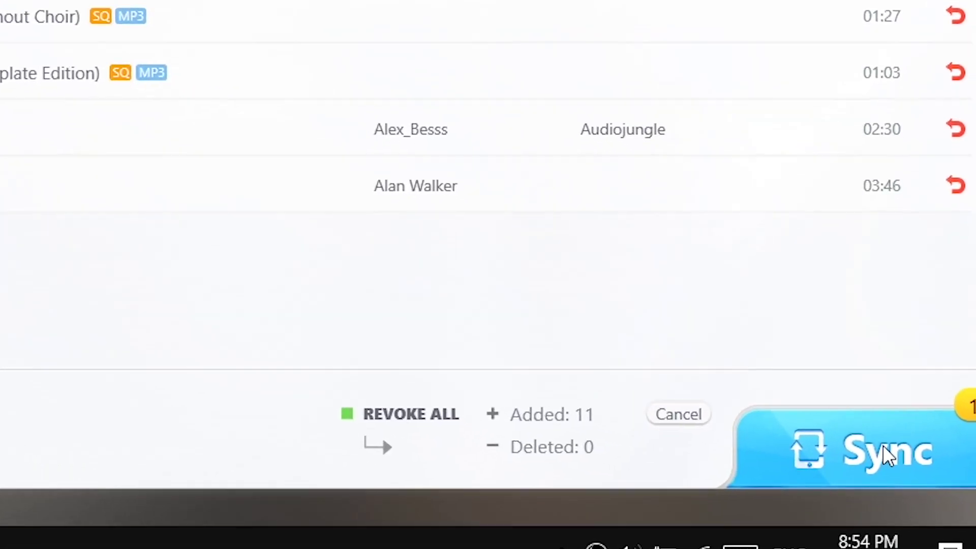
pyautogui.click(912, 412)
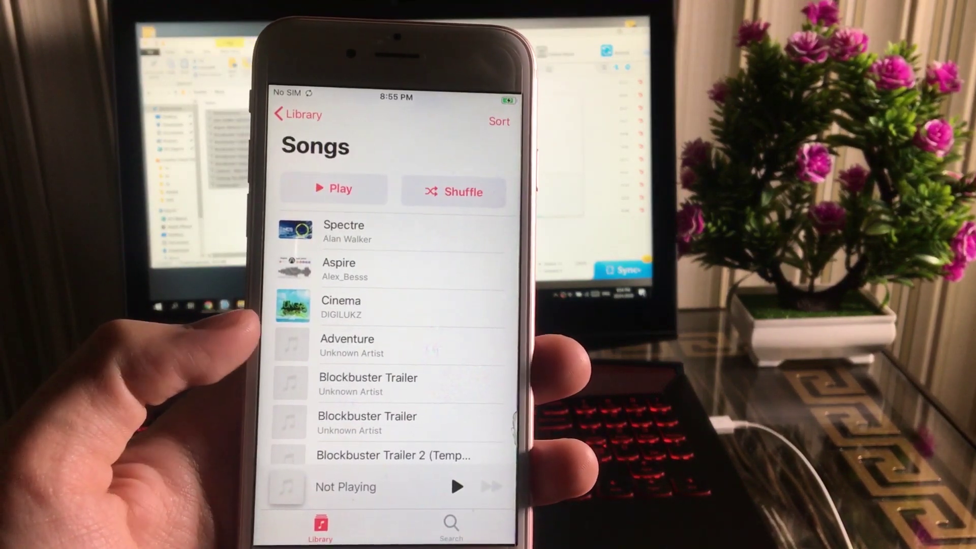
# Play Spectre in the Music app and skip ahead to about 1:46.
pyautogui.scroll(-5, 386, 330)
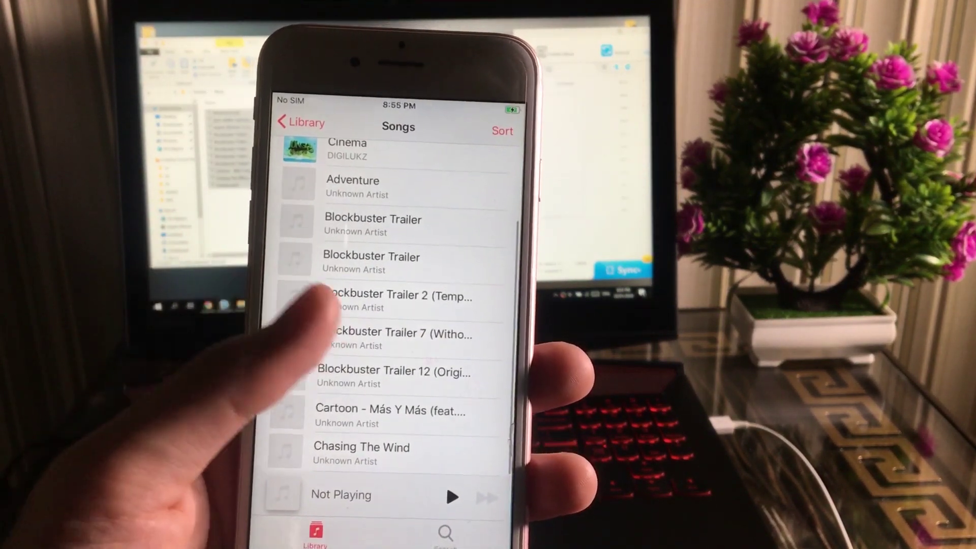
pyautogui.scroll(5, 387, 305)
pyautogui.click(283, 258)
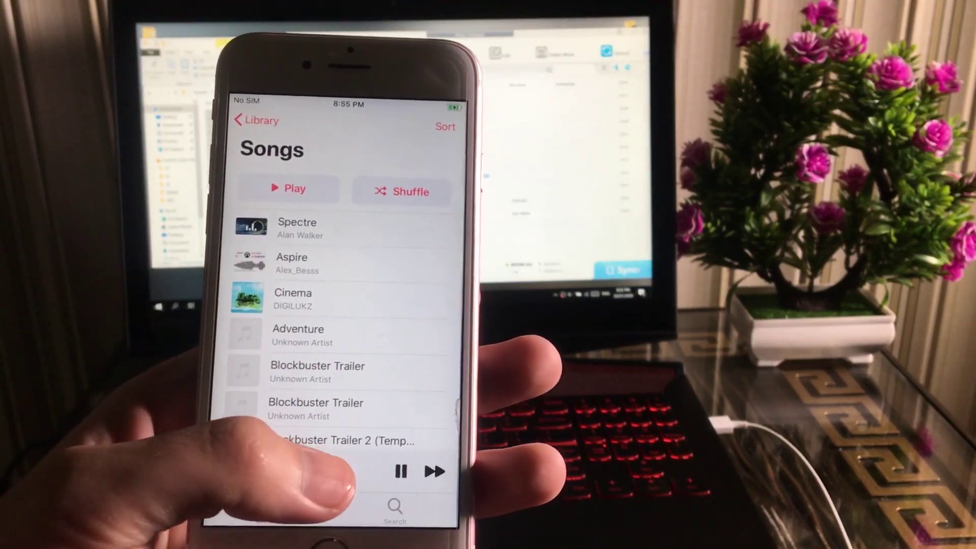
pyautogui.click(287, 485)
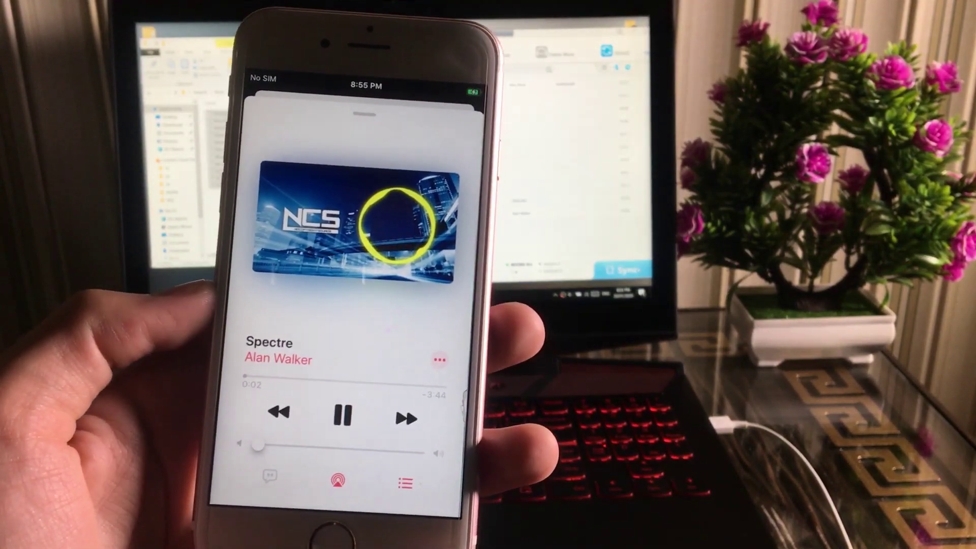
pyautogui.moveTo(238, 396); pyautogui.dragTo(333, 397)
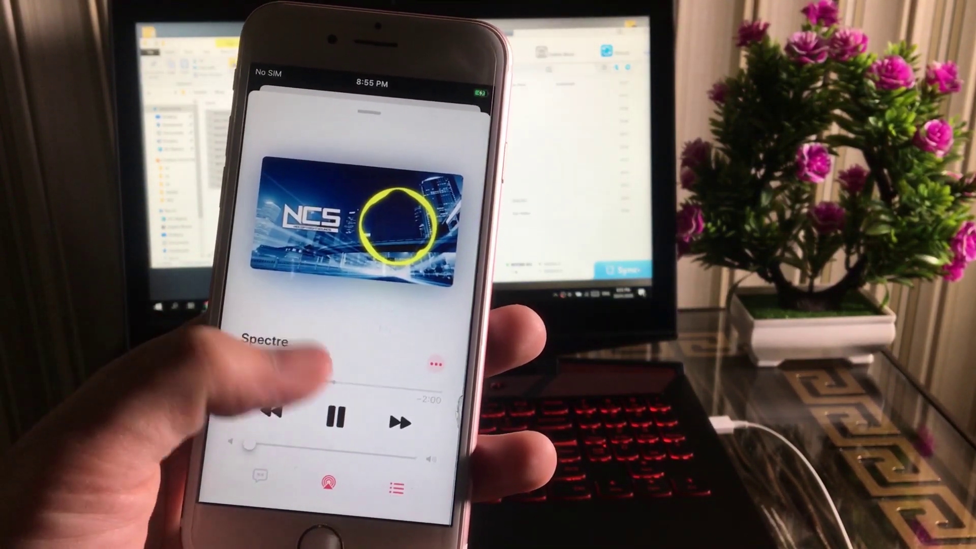
pyautogui.moveTo(239, 345); pyautogui.dragTo(239, 488)
# Play Blockbuster Trailer, then Cinema and Aspire.
pyautogui.click(325, 356)
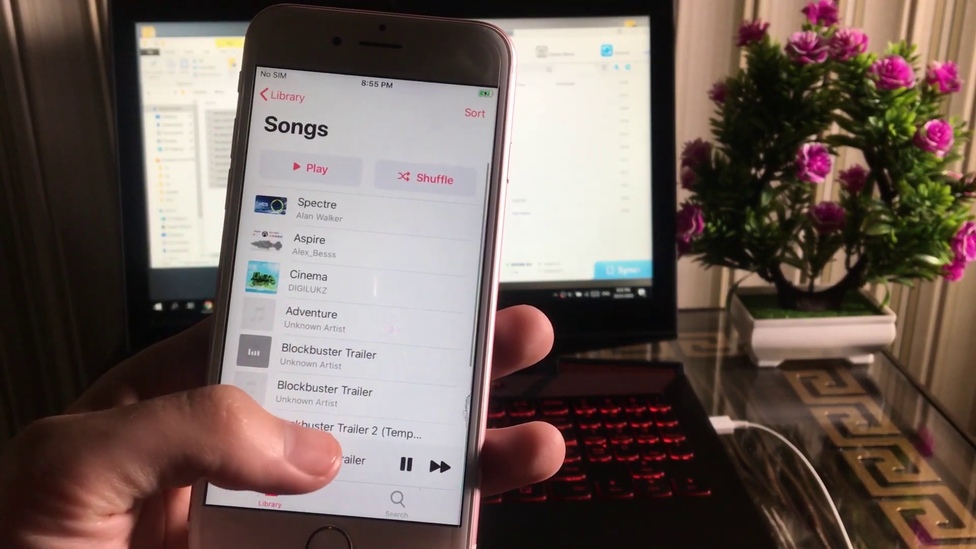
pyautogui.click(305, 452)
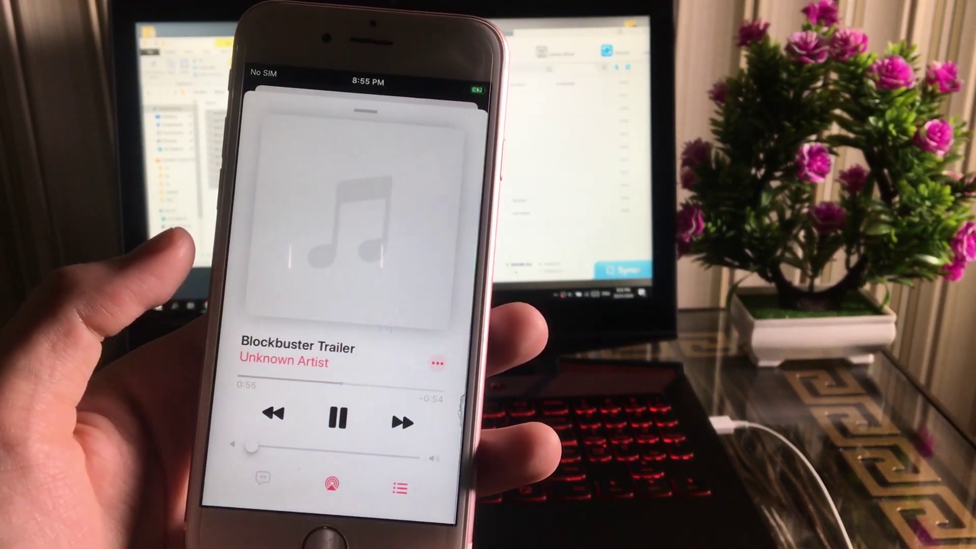
pyautogui.moveTo(326, 358); pyautogui.dragTo(325, 488)
pyautogui.click(305, 305)
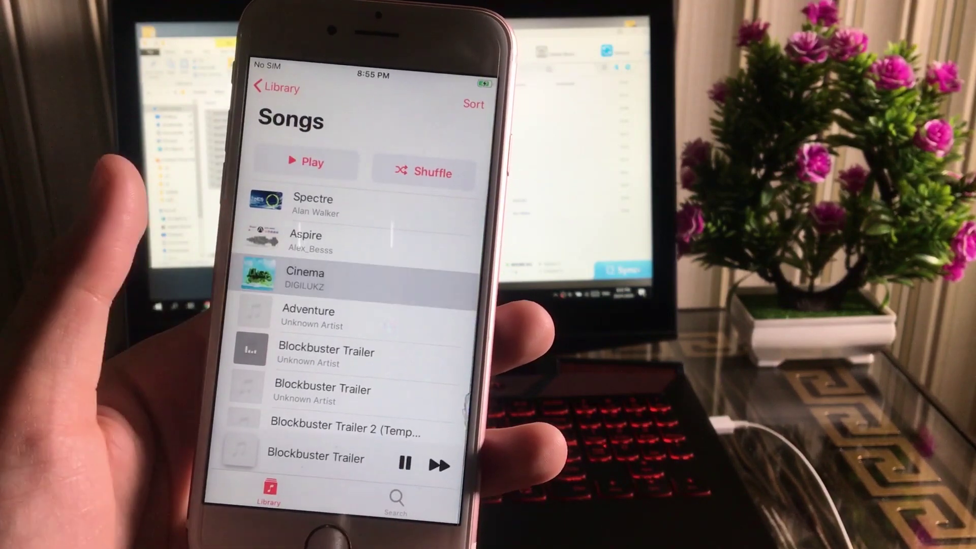
pyautogui.click(290, 256)
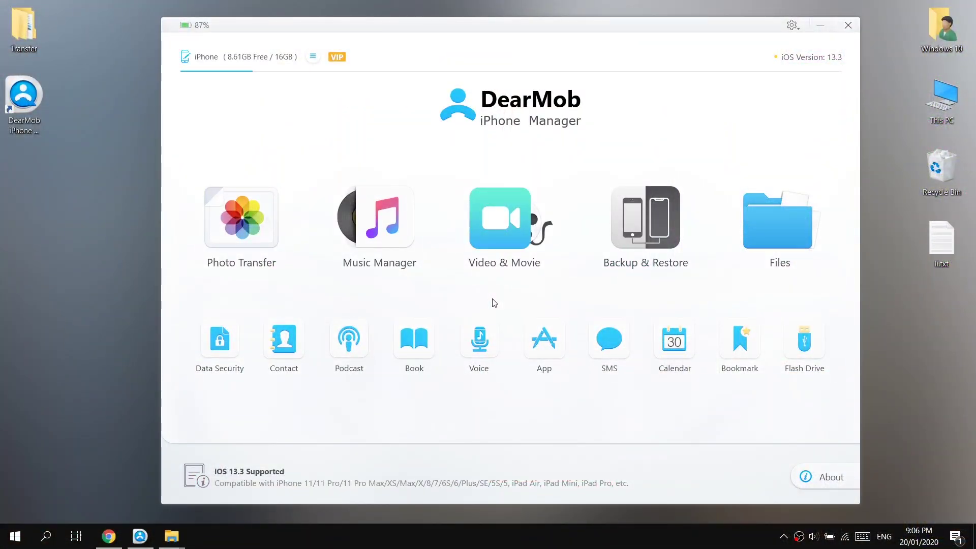
# Add the three mp4 videos from Transfer Videos to Video & Movie and sync them.
pyautogui.click(518, 266)
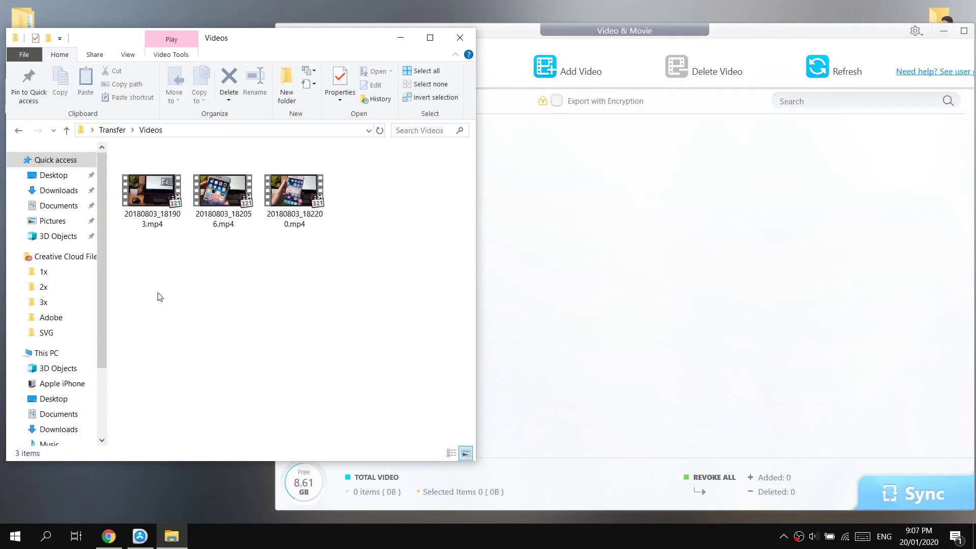
pyautogui.moveTo(160, 297); pyautogui.dragTo(310, 152)
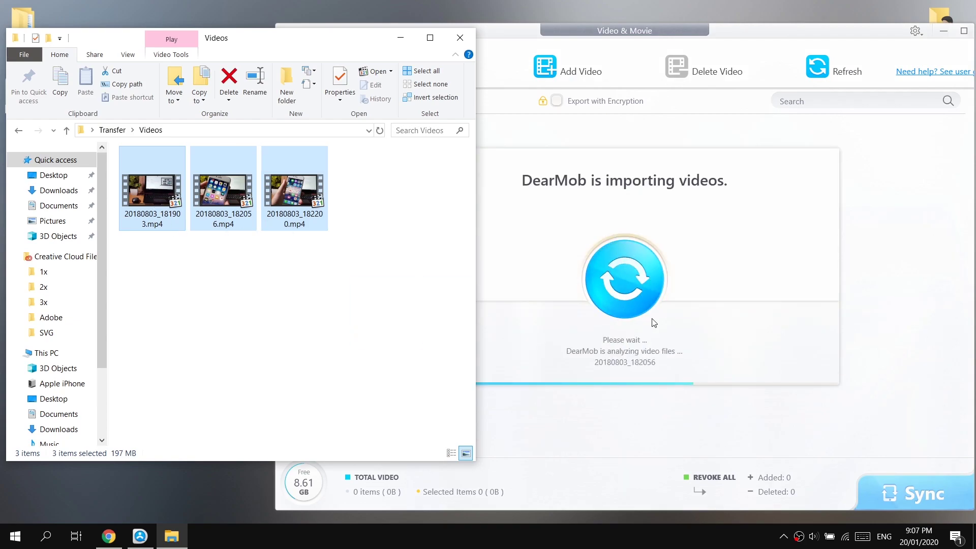
pyautogui.click(604, 257)
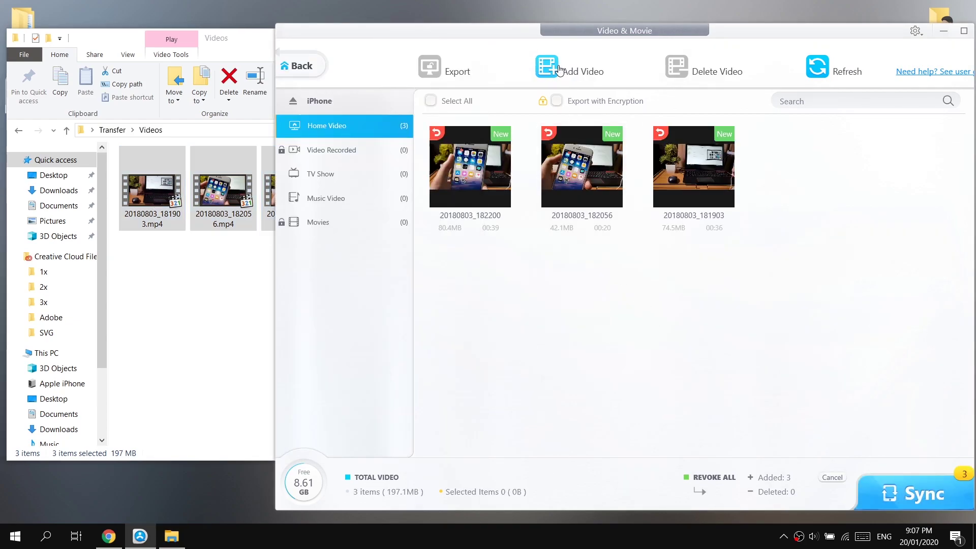
pyautogui.moveTo(592, 37); pyautogui.dragTo(564, 41)
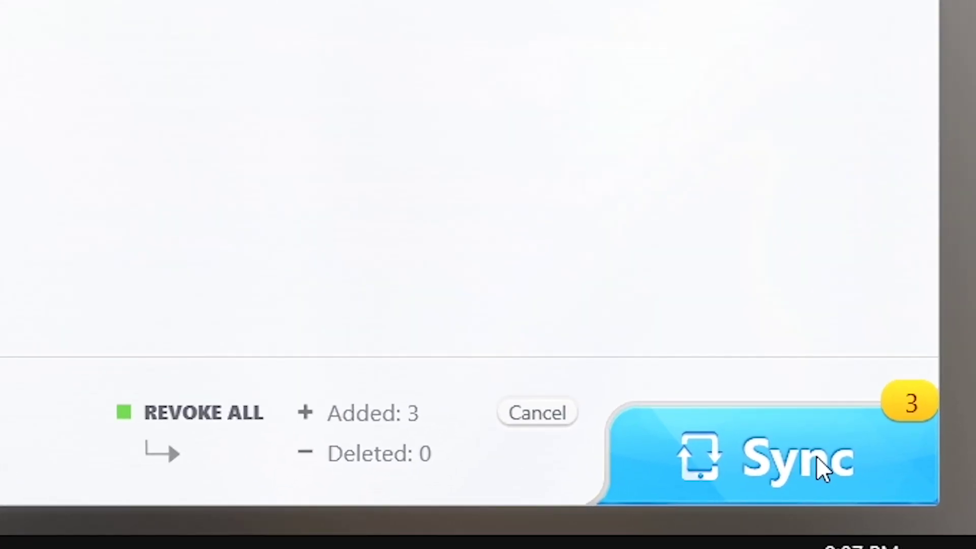
pyautogui.click(816, 456)
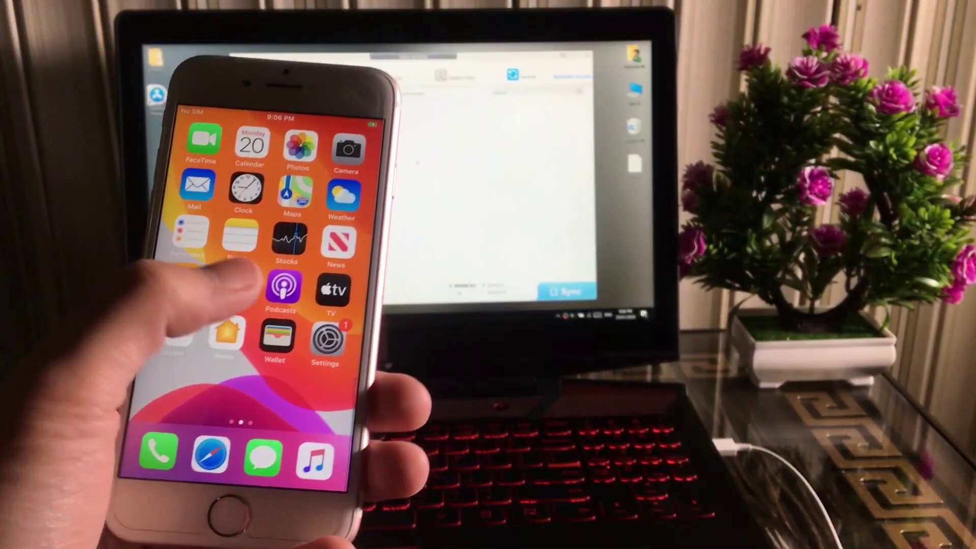
# Play the 20180803_182200 clip from the TV app's Downloaded list.
pyautogui.click(333, 289)
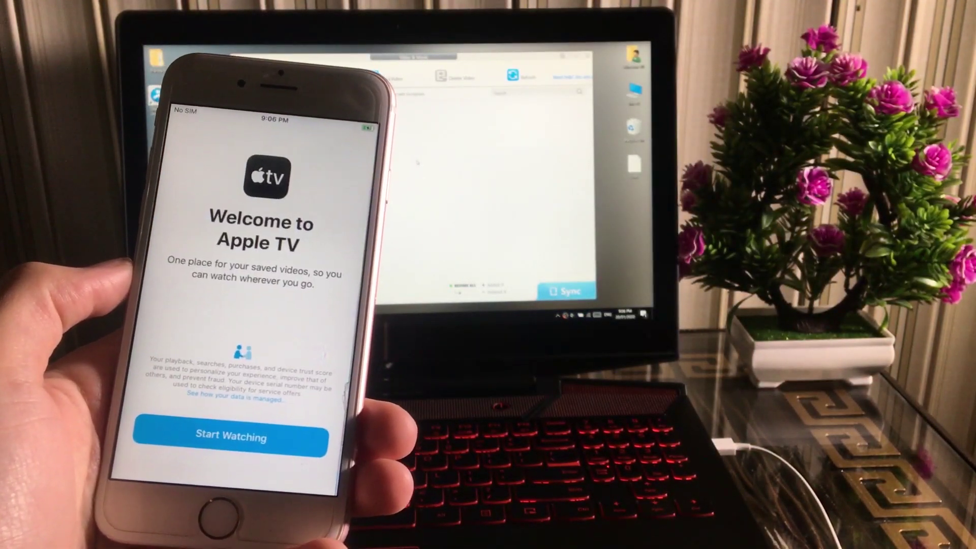
pyautogui.click(283, 433)
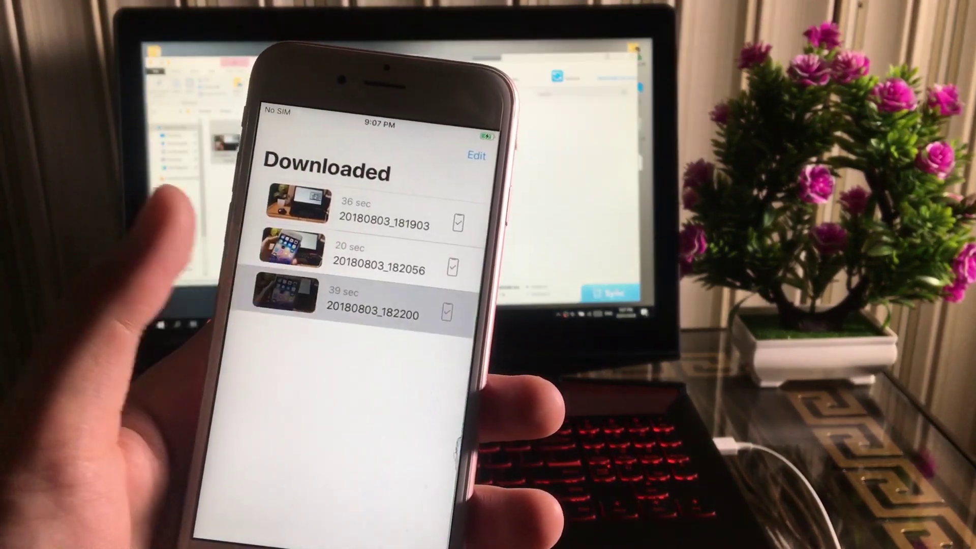
pyautogui.click(356, 266)
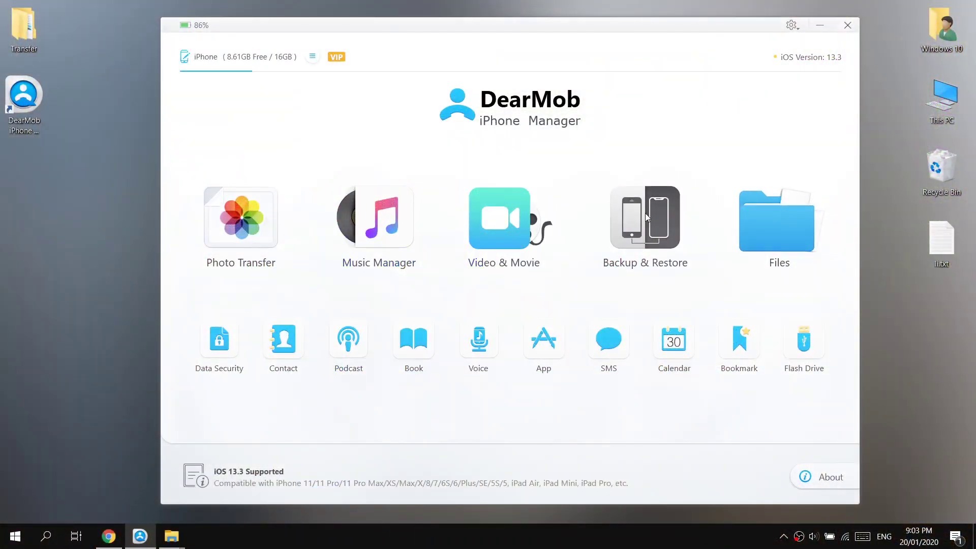
# Back up the iPhone (112.7 MB) and find the backup under Restore backup files.
pyautogui.click(645, 219)
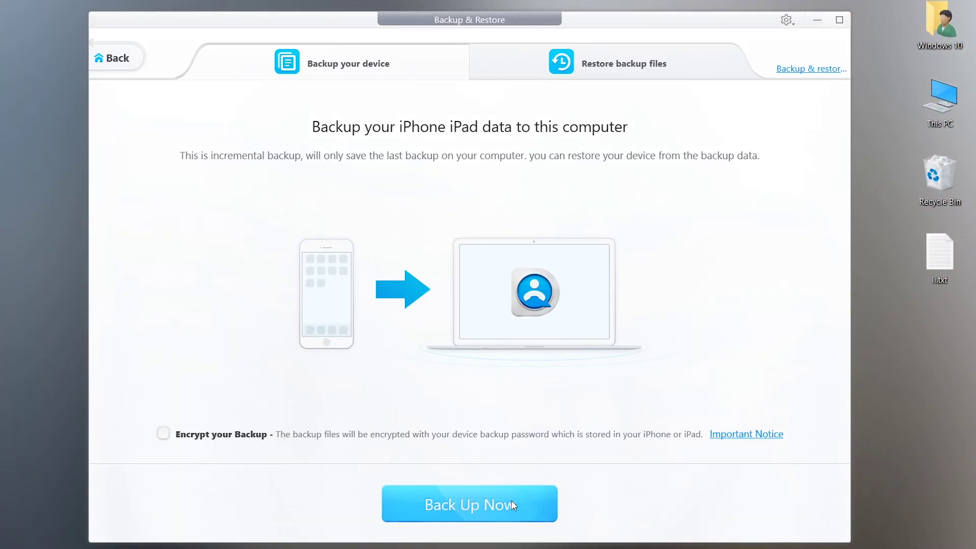
pyautogui.click(513, 504)
pyautogui.click(546, 408)
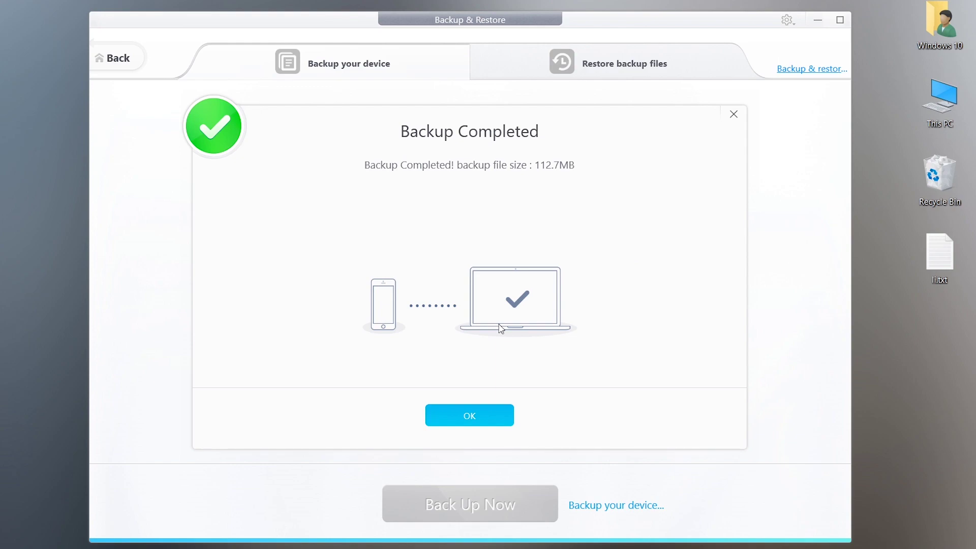
pyautogui.click(583, 75)
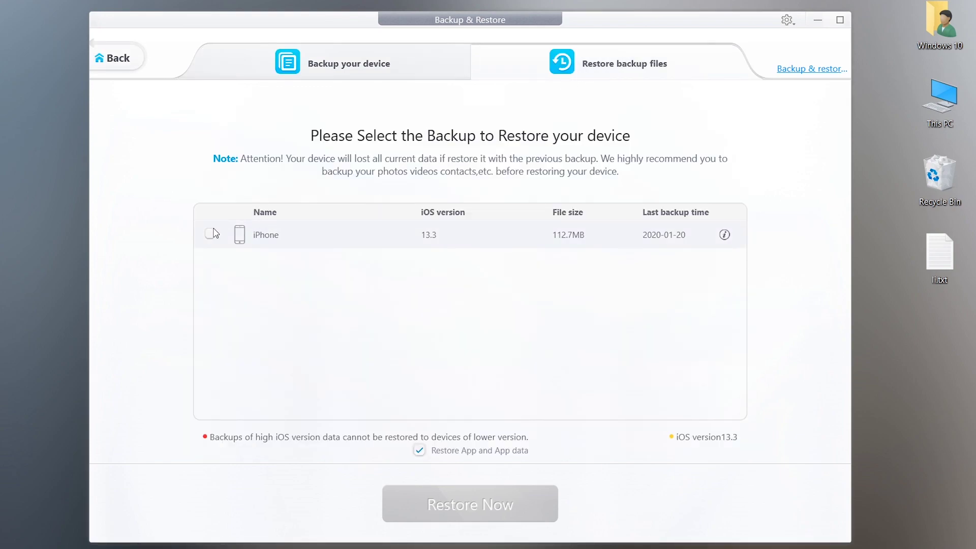
pyautogui.click(210, 234)
pyautogui.click(113, 66)
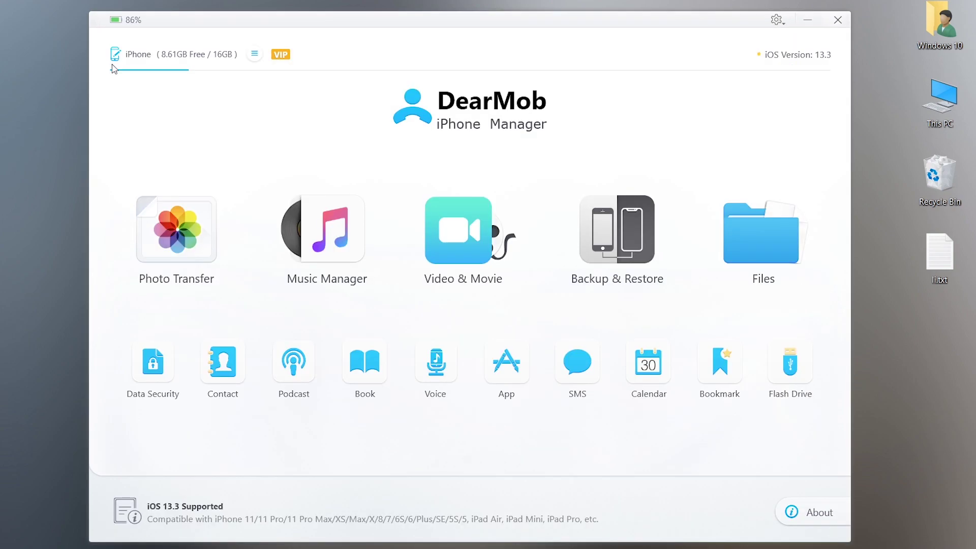